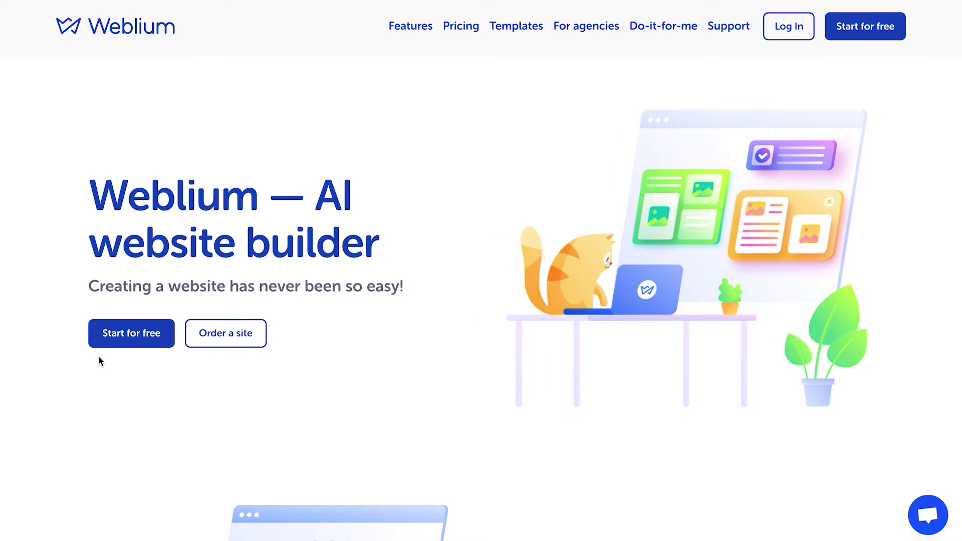
- Start a free website from the SOFA furniture store template and enter the editor
click(146, 336)
scroll(490, 264, down, 3)
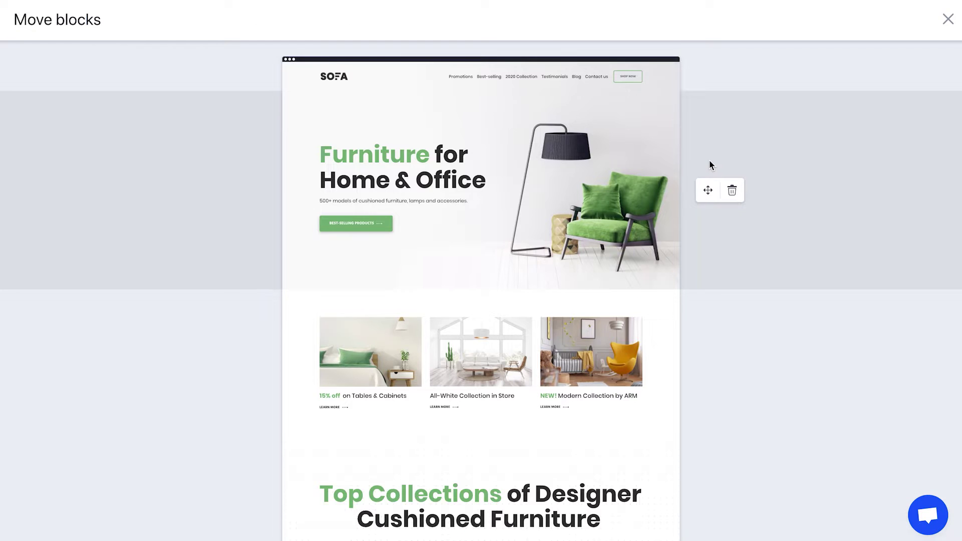
scroll(708, 160, down, 2)
scroll(709, 159, down, 2)
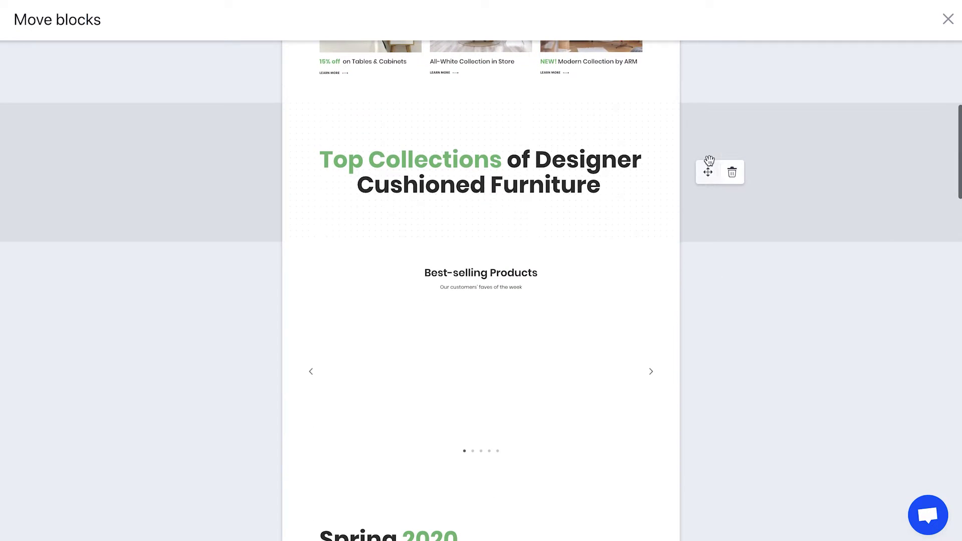
scroll(709, 162, down, 2)
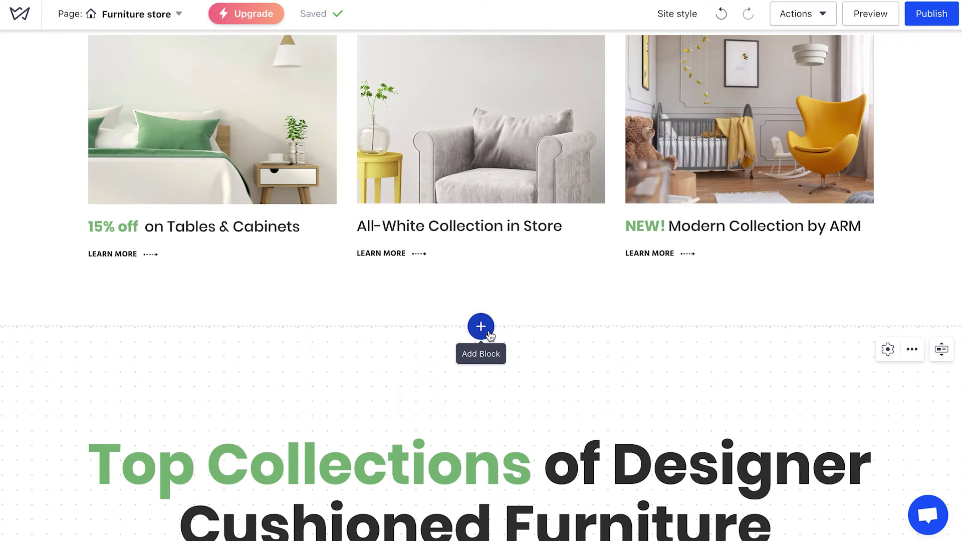
- Insert the first About wireframe, delete its LEARN MORE button and add a two-button row
click(482, 327)
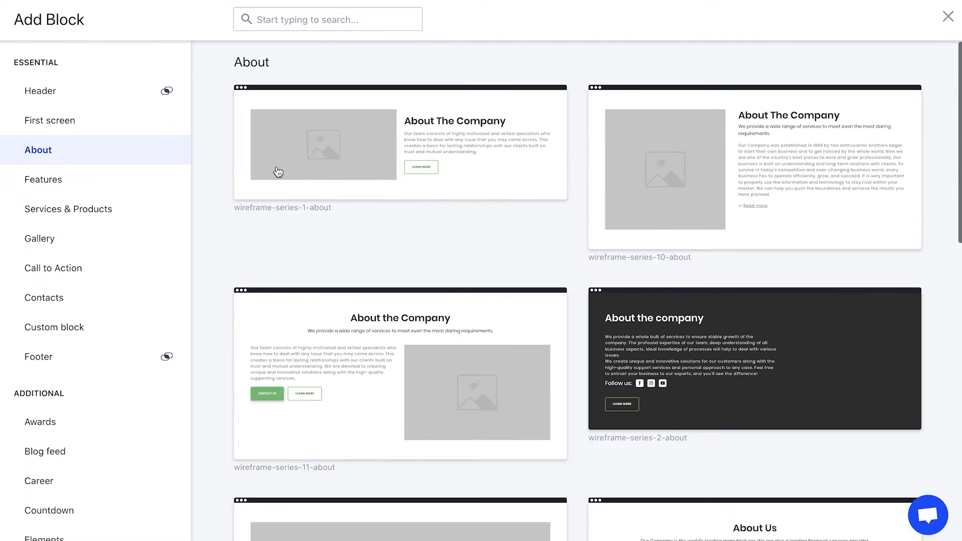
click(380, 153)
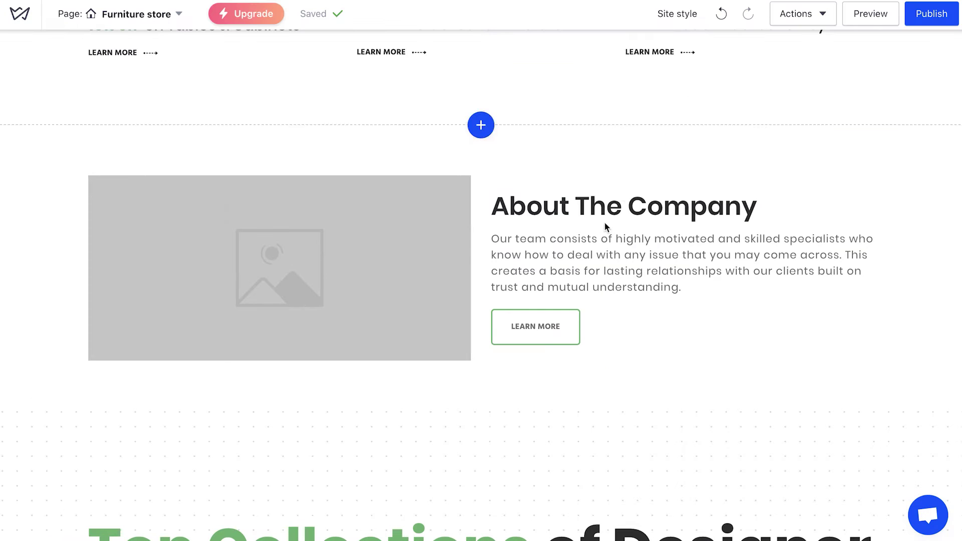
click(547, 326)
click(540, 302)
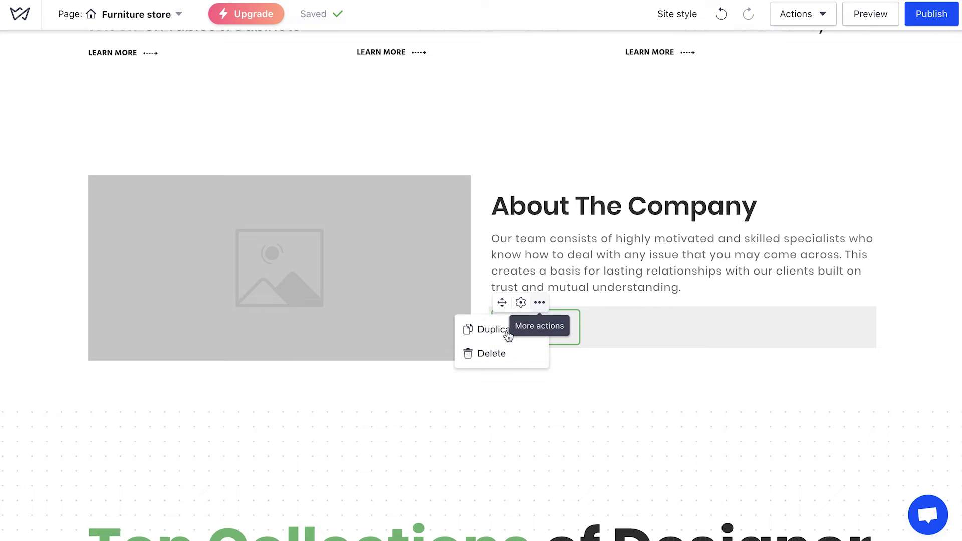
click(492, 353)
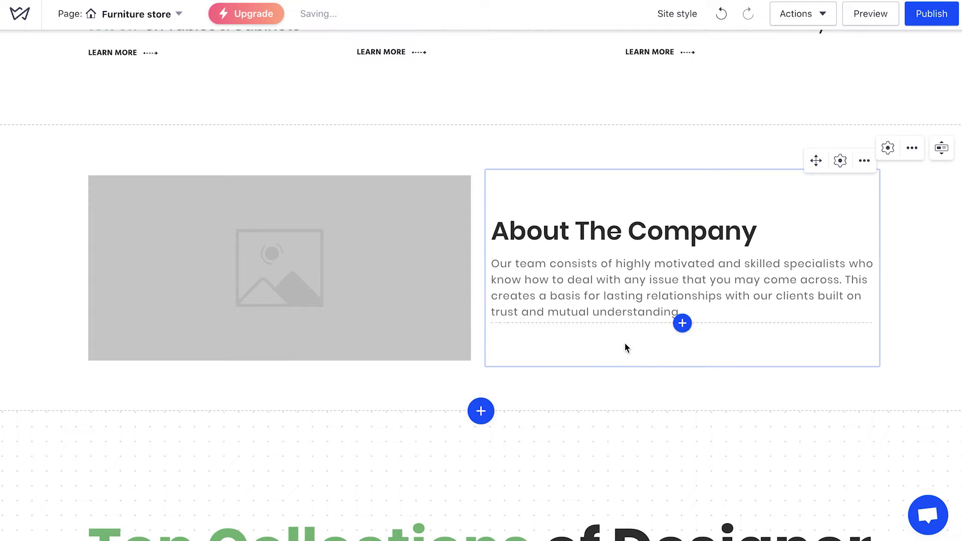
click(682, 324)
click(540, 243)
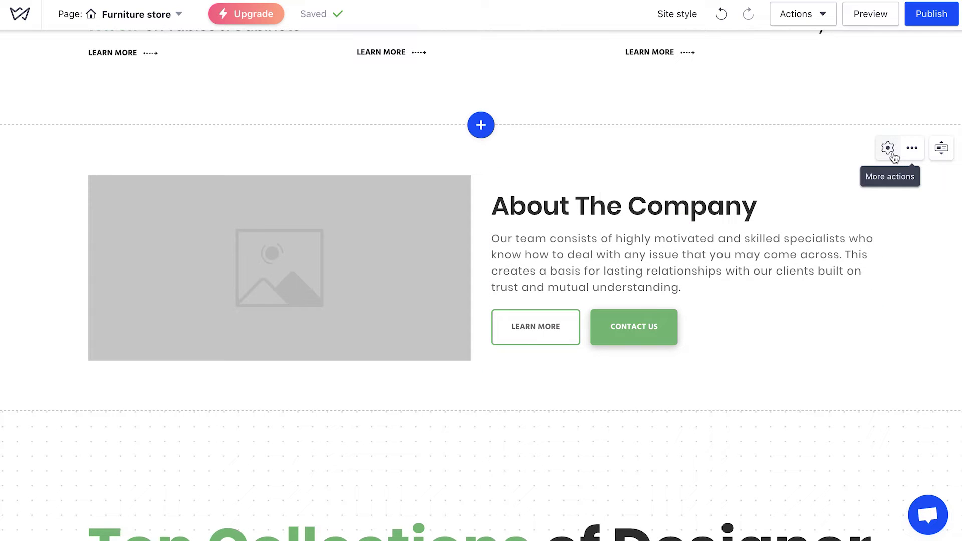
- Set the About block background to the vintage armchair gallery photo with the Blurry filter
click(892, 154)
click(690, 87)
click(723, 135)
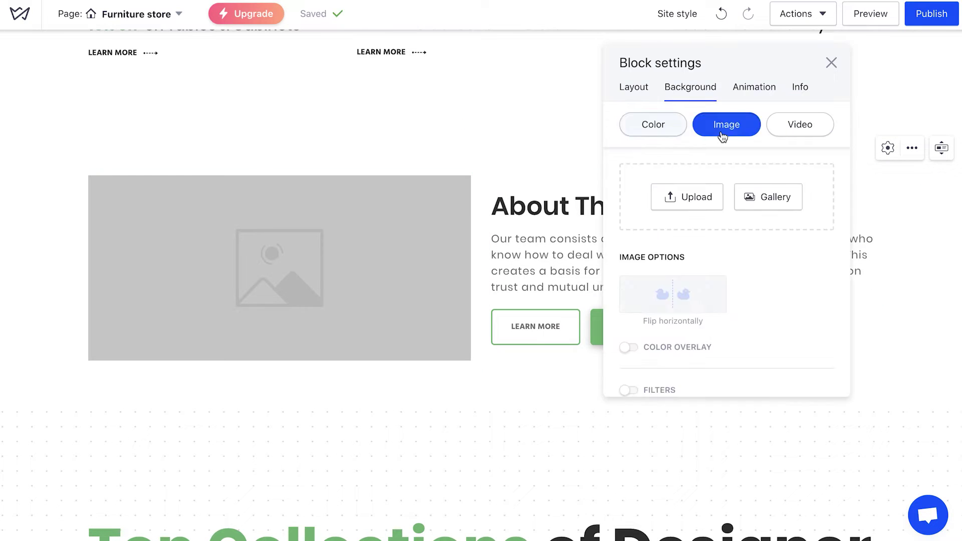
click(778, 200)
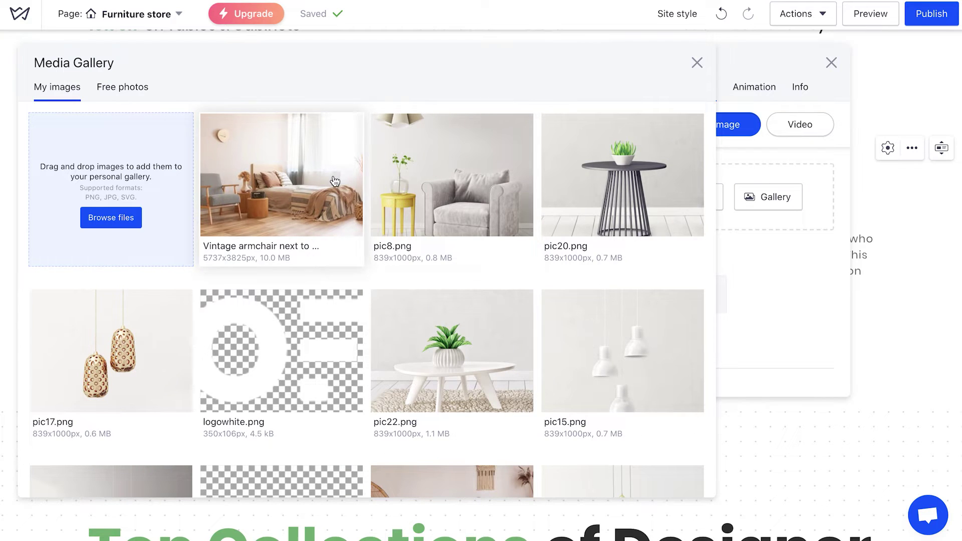
click(331, 180)
click(614, 360)
scroll(718, 279, down, 2)
scroll(652, 346, down, 2)
click(628, 340)
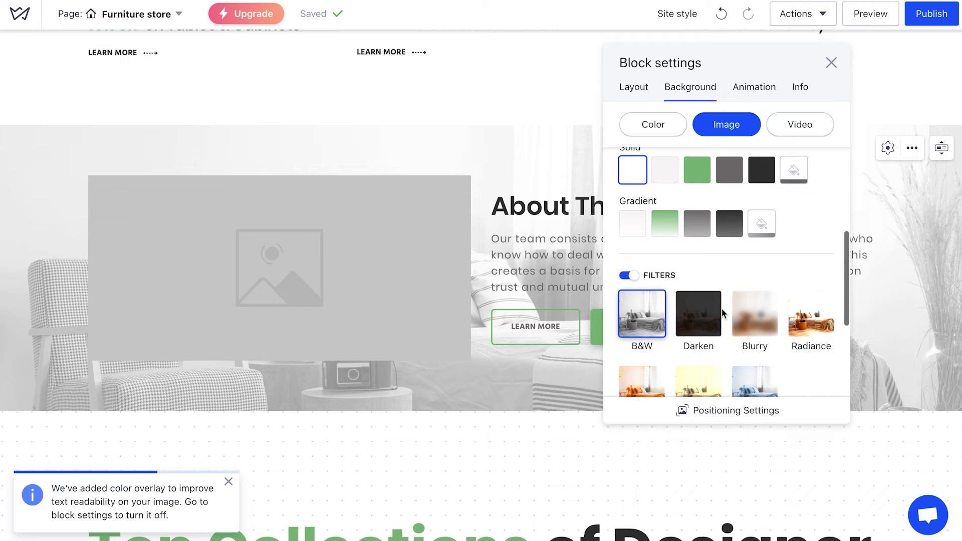
click(754, 313)
click(832, 63)
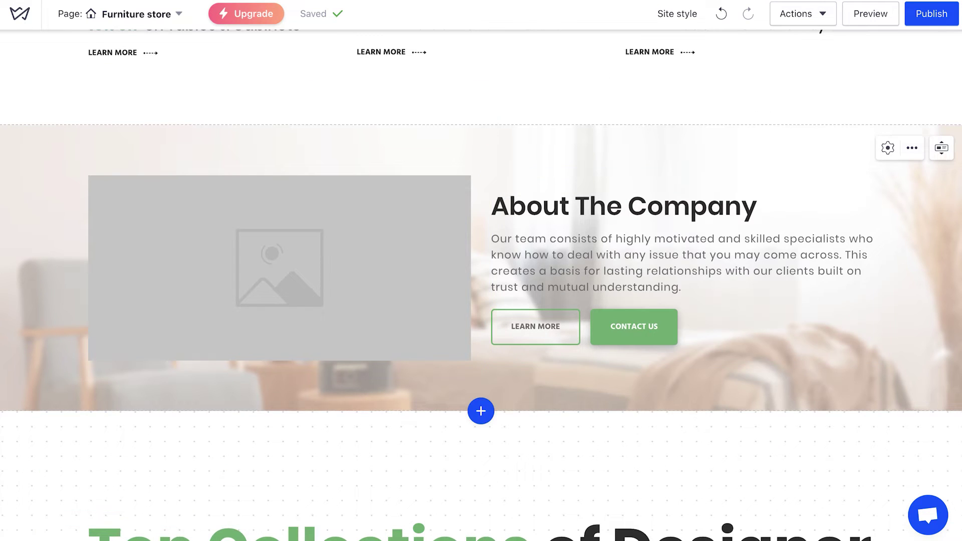
scroll(297, 316, up, 10)
text(Furniture for Home &)
- Extend the hero title with ' Office' and give the middle card a slightly zoomed grey armchair photo
click(296, 317)
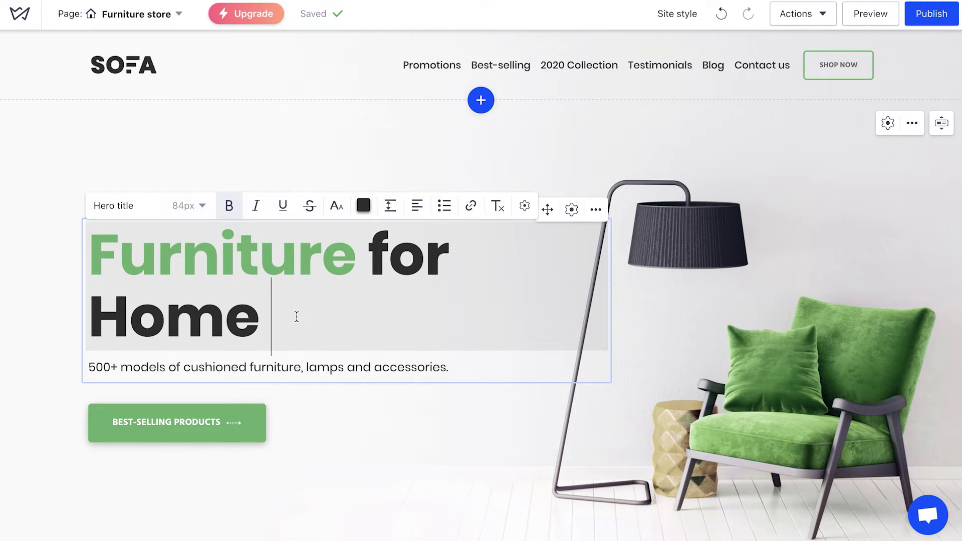
text(Office)
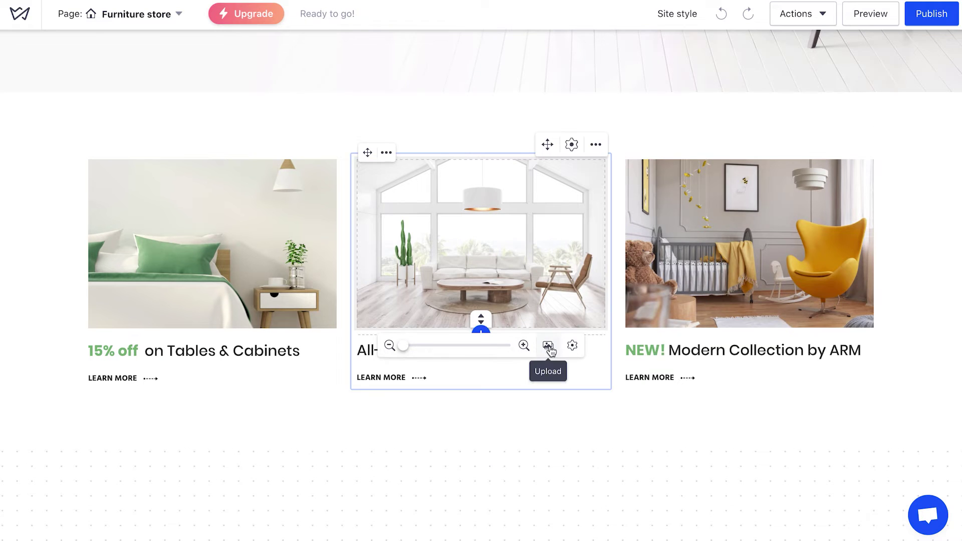
click(548, 347)
click(677, 188)
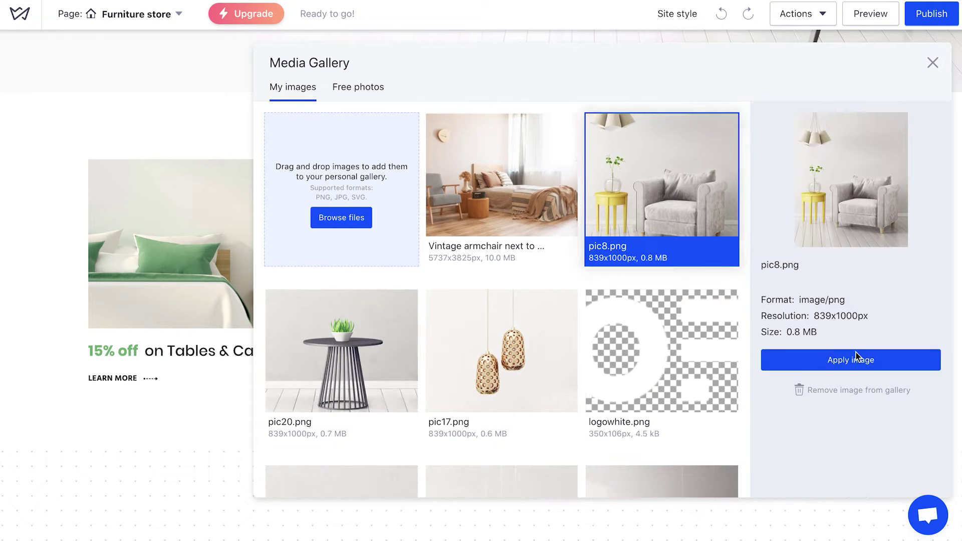
click(861, 368)
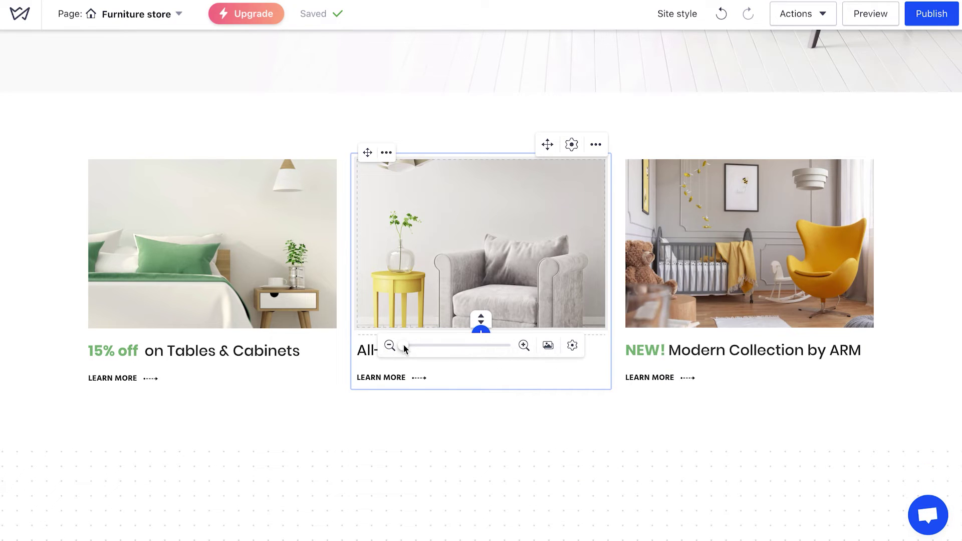
drag(404, 347, 409, 347)
click(589, 423)
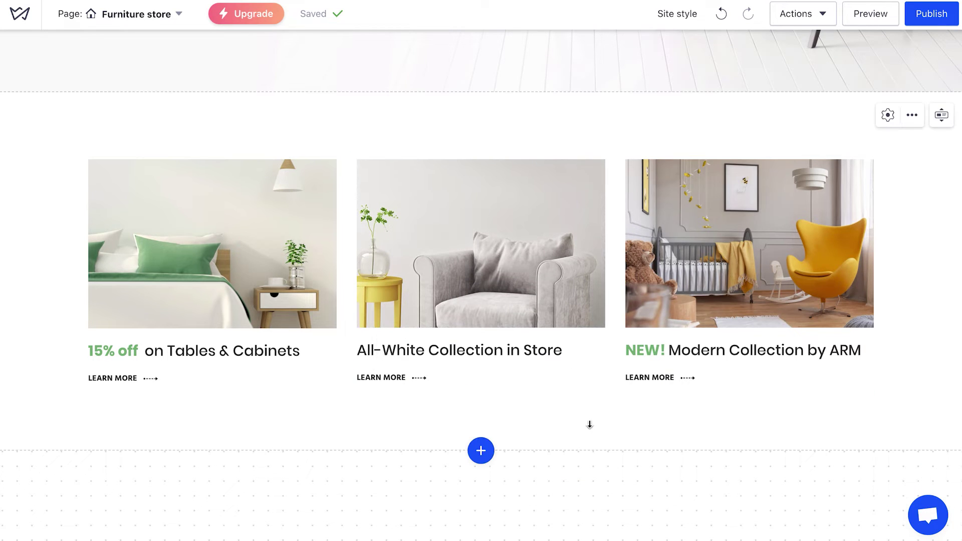
scroll(325, 218, down, 10)
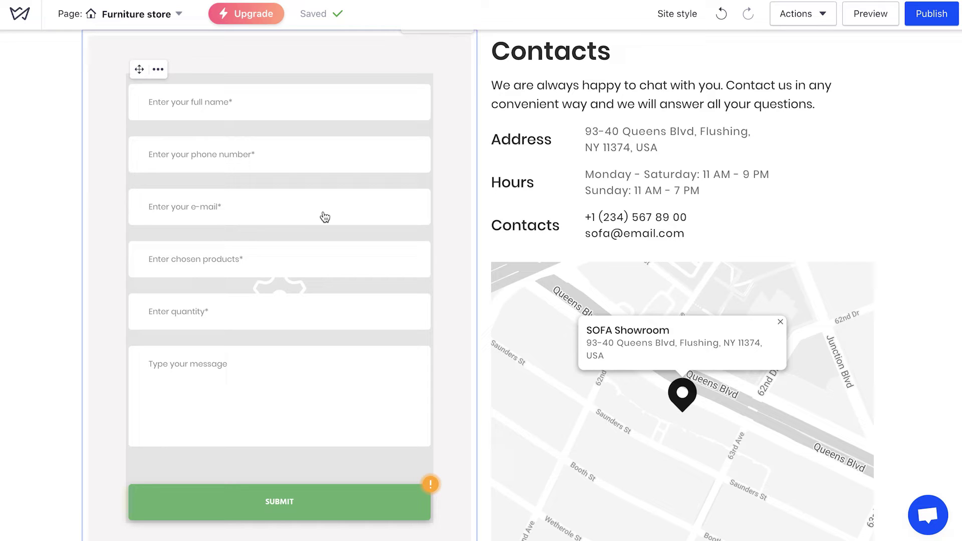
- Switch on the Email toggle in the contact form's Integrations settings
click(430, 485)
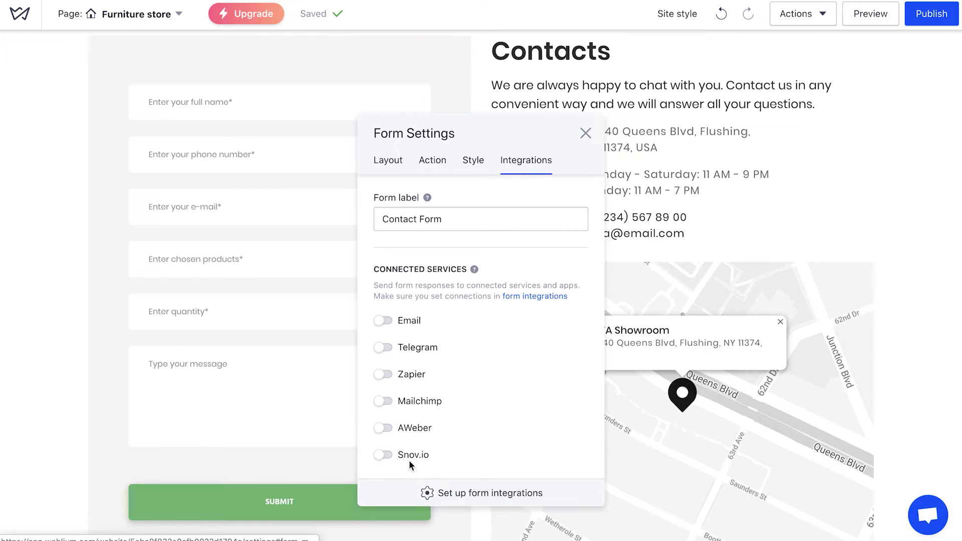
click(382, 322)
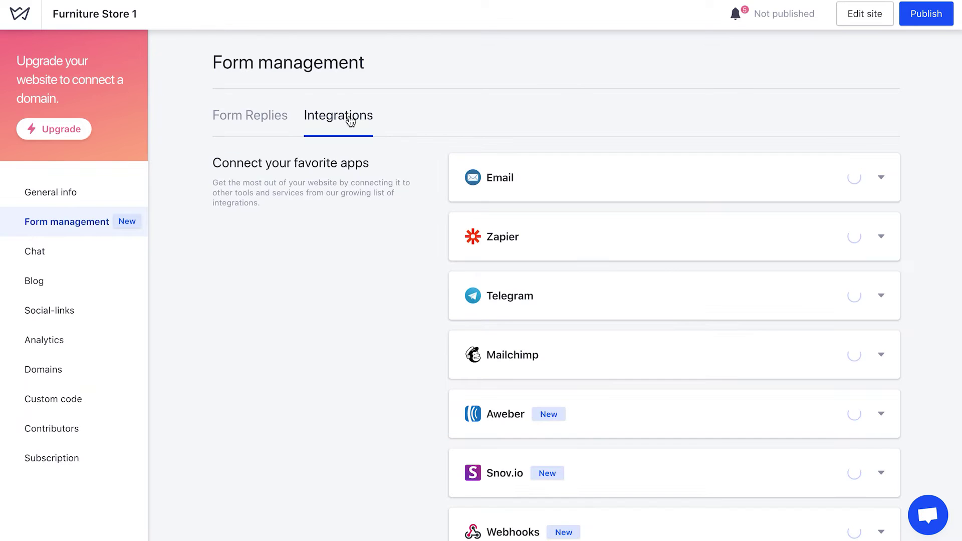
- Add and save a recipient address under the Email integration in Form management
click(561, 185)
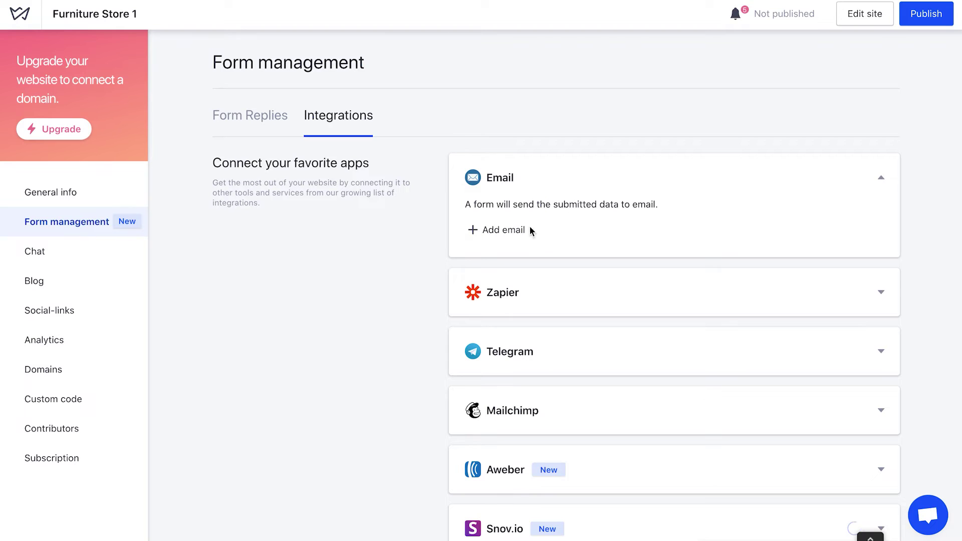
click(517, 231)
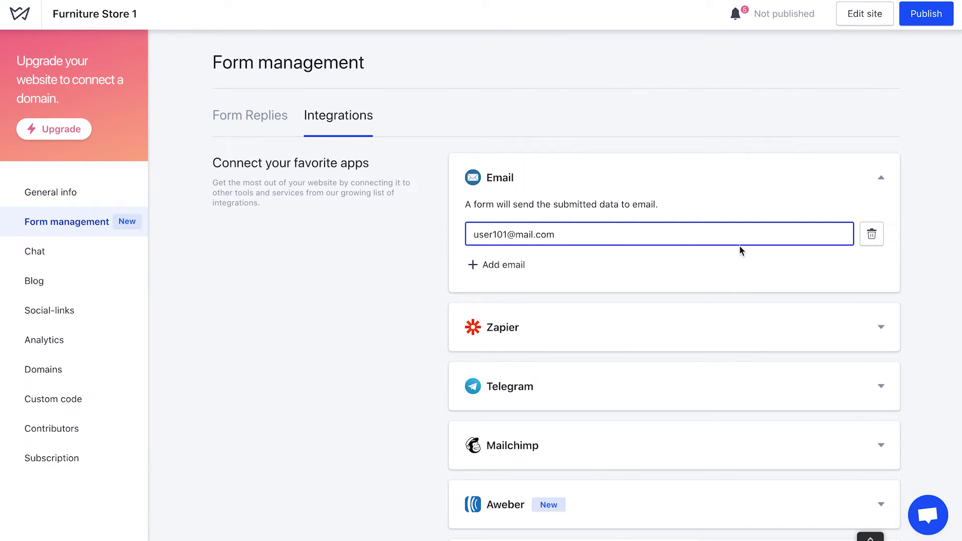
click(744, 267)
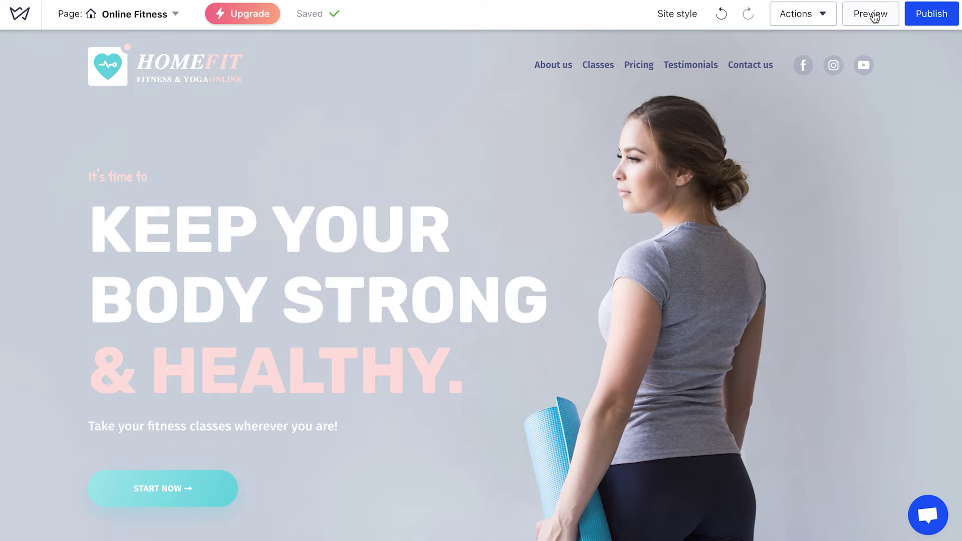
click(874, 16)
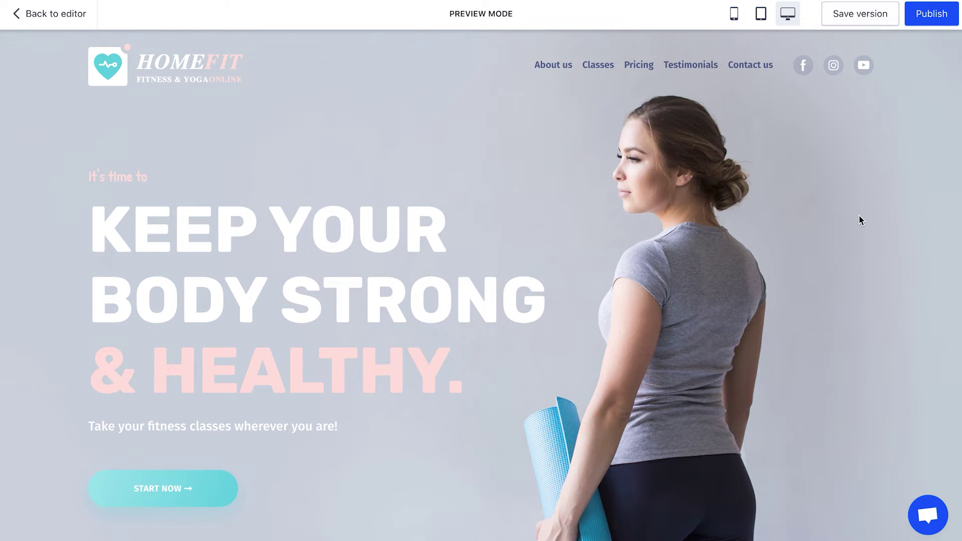
scroll(861, 220, down, 10)
scroll(861, 220, down, 2)
scroll(860, 220, down, 3)
scroll(861, 219, down, 3)
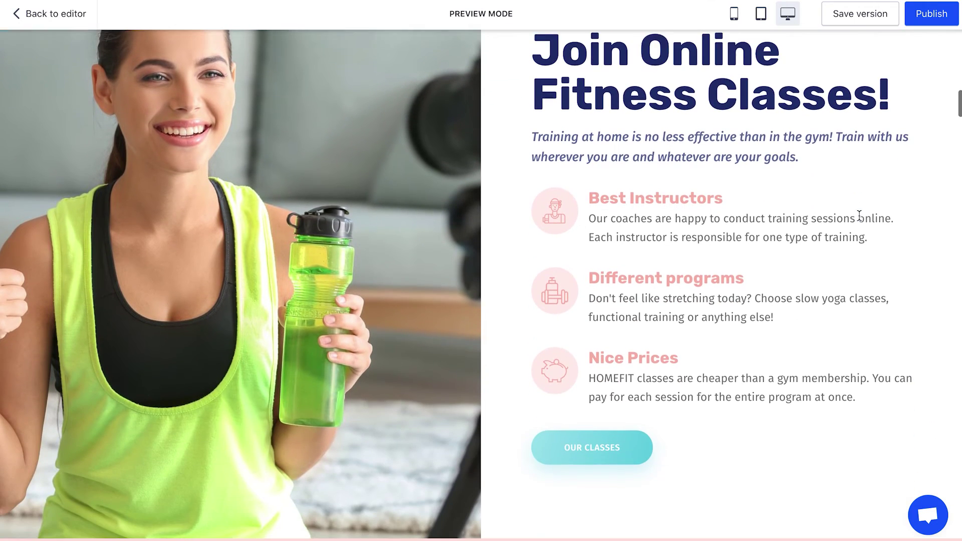
click(735, 15)
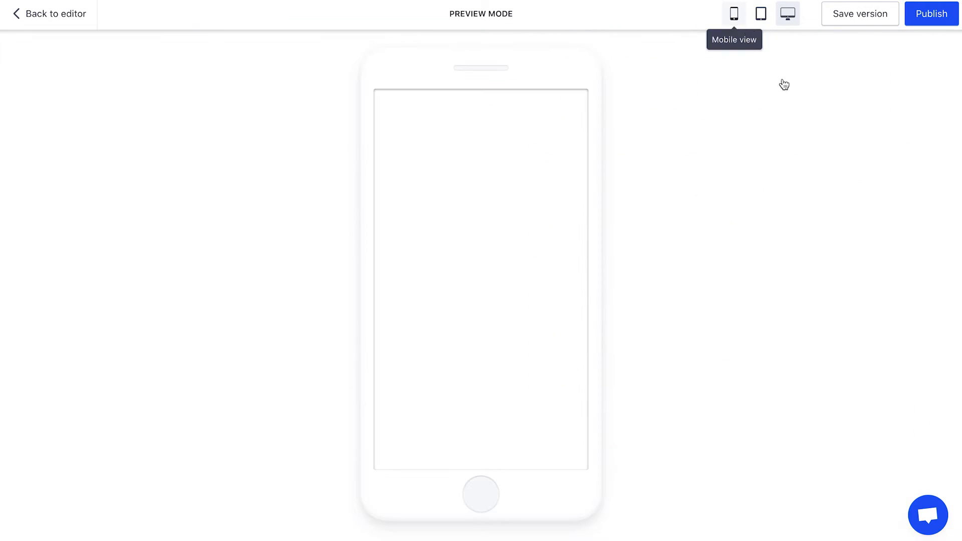
scroll(504, 273, down, 3)
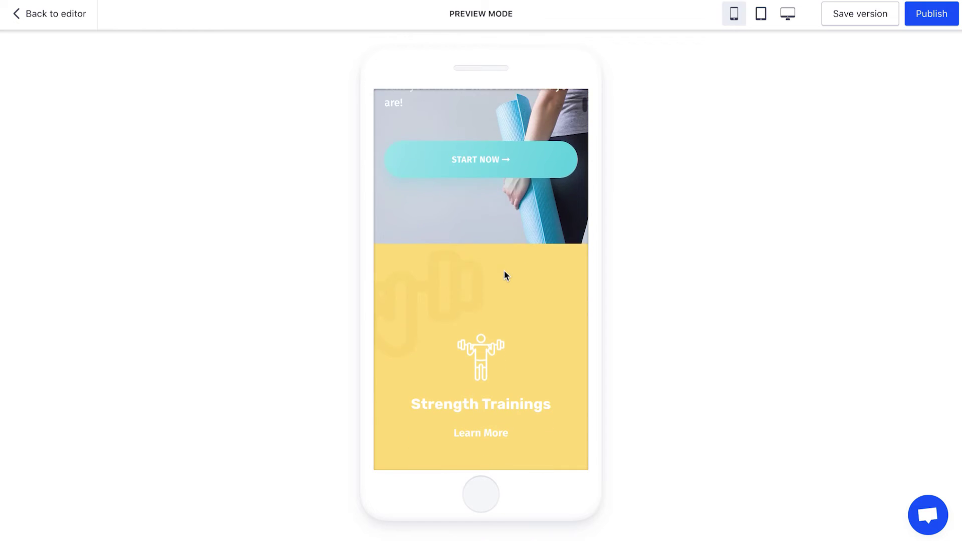
scroll(504, 272, down, 3)
scroll(503, 273, down, 5)
scroll(504, 271, down, 5)
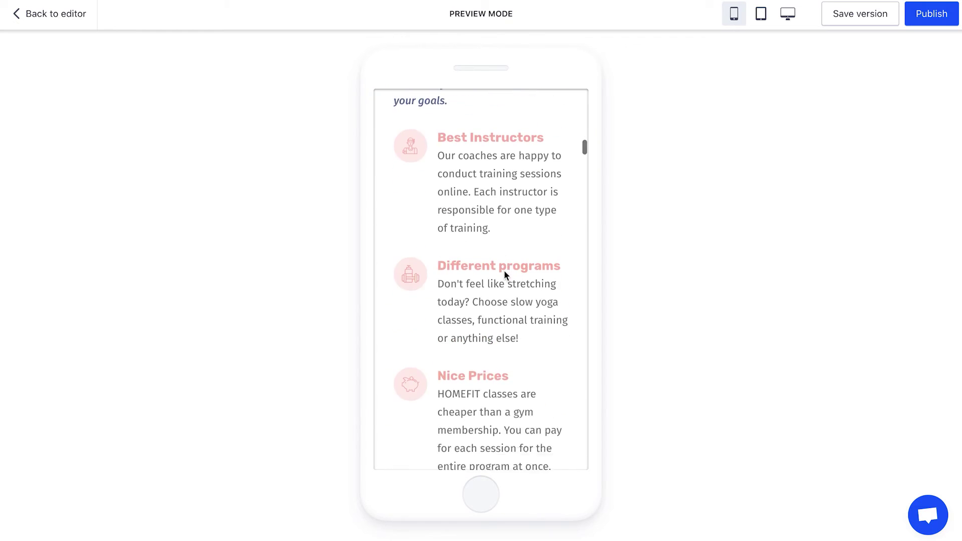
click(761, 13)
scroll(563, 260, down, 3)
scroll(563, 256, down, 2)
scroll(563, 248, down, 3)
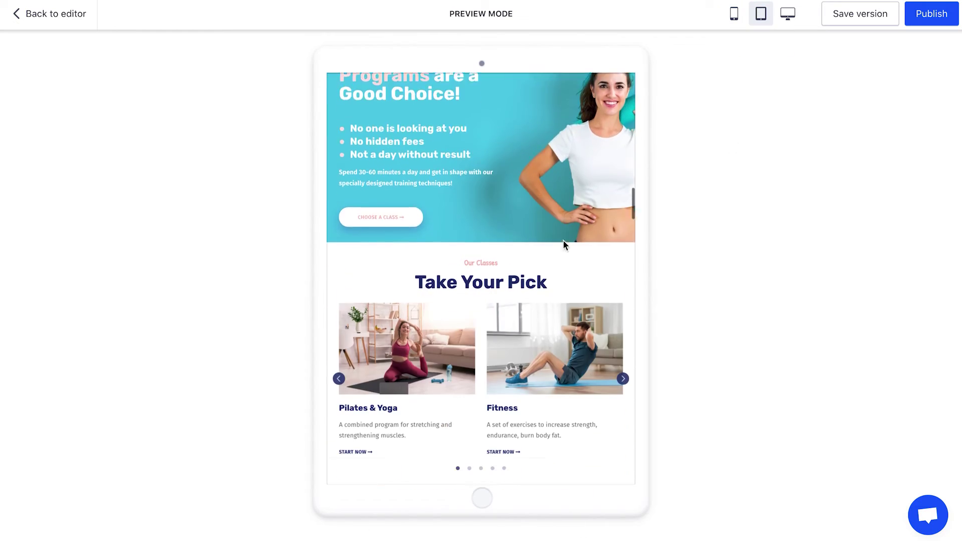
scroll(563, 245, down, 3)
scroll(563, 240, down, 2)
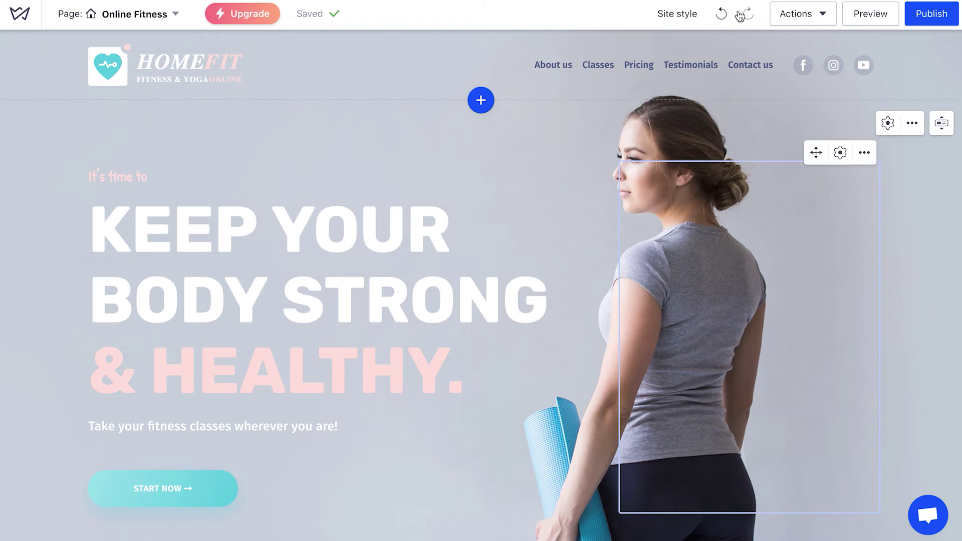
- Publish the online fitness site and look over the Upgrade plan's feature list
click(922, 22)
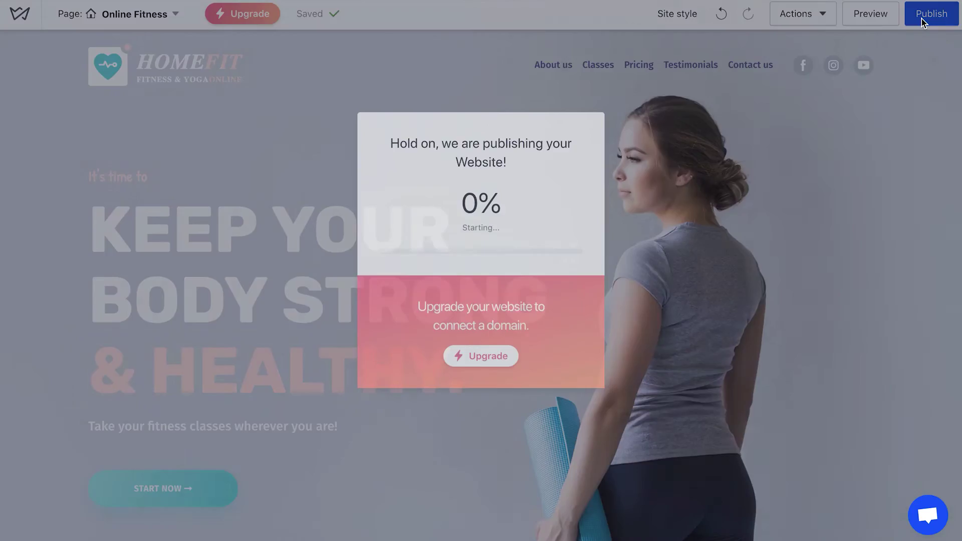